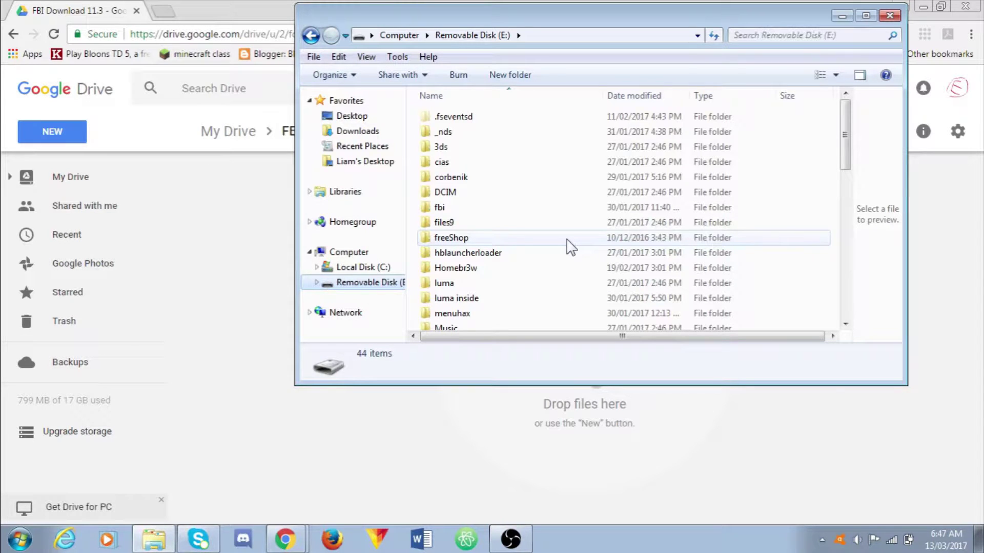
Inspect luma > payloads, select start_hourglass9, then return to the SD card's top level.
{"action": "double_click", "coordinate": [522, 286]}
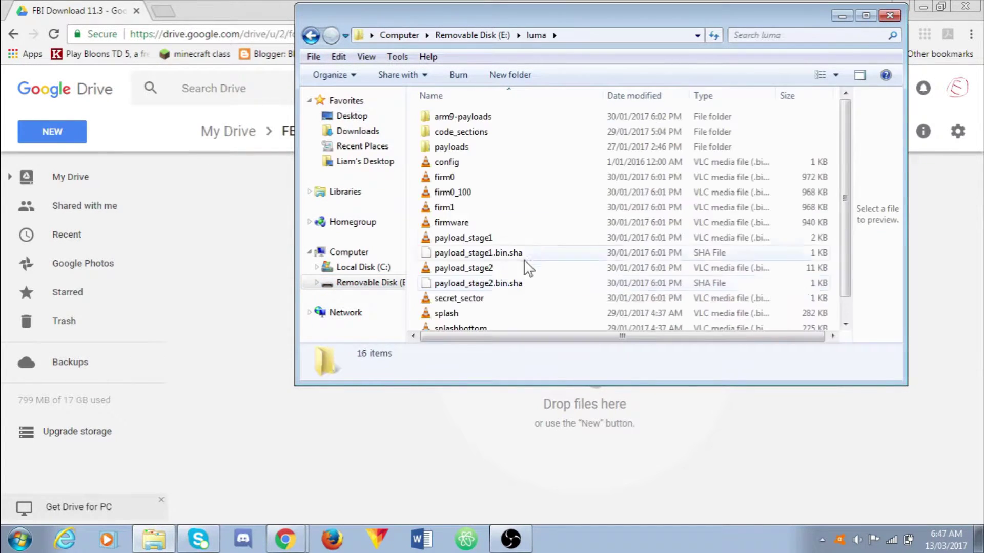
{"action": "double_click", "coordinate": [493, 150]}
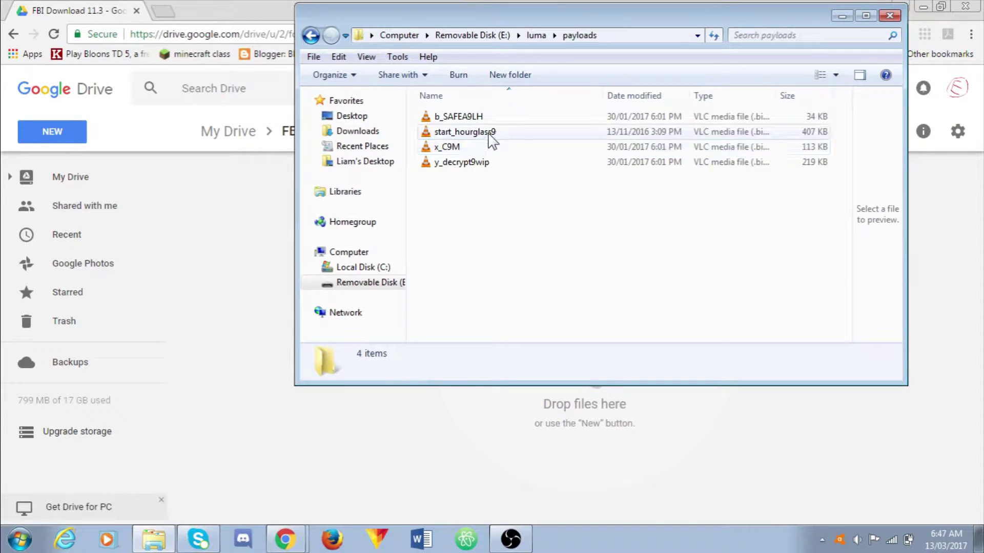
{"action": "left_click", "coordinate": [489, 135]}
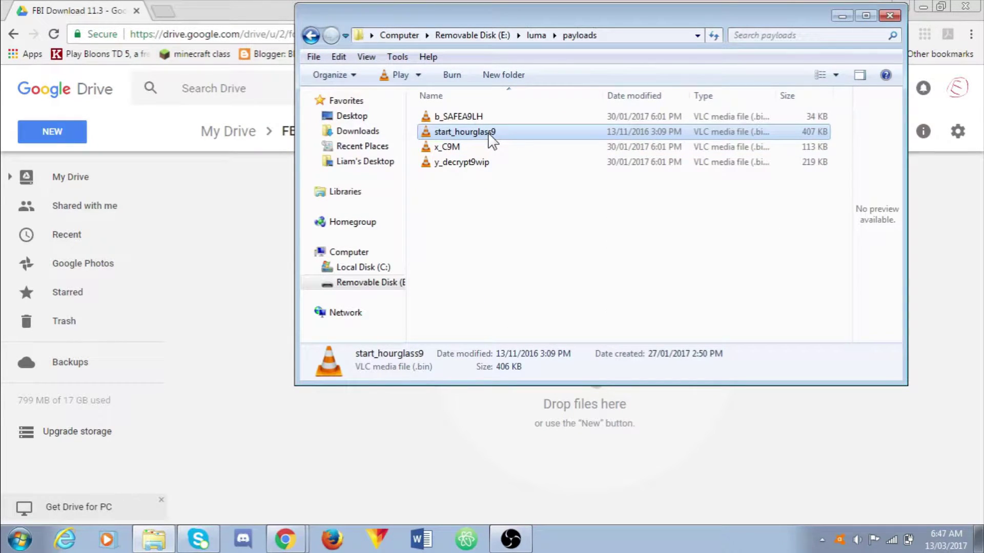
{"action": "key", "text": "Down"}
{"action": "key", "text": "Down"}
{"action": "key", "text": "Up"}
{"action": "key", "text": "Up"}
{"action": "key", "text": "Up"}
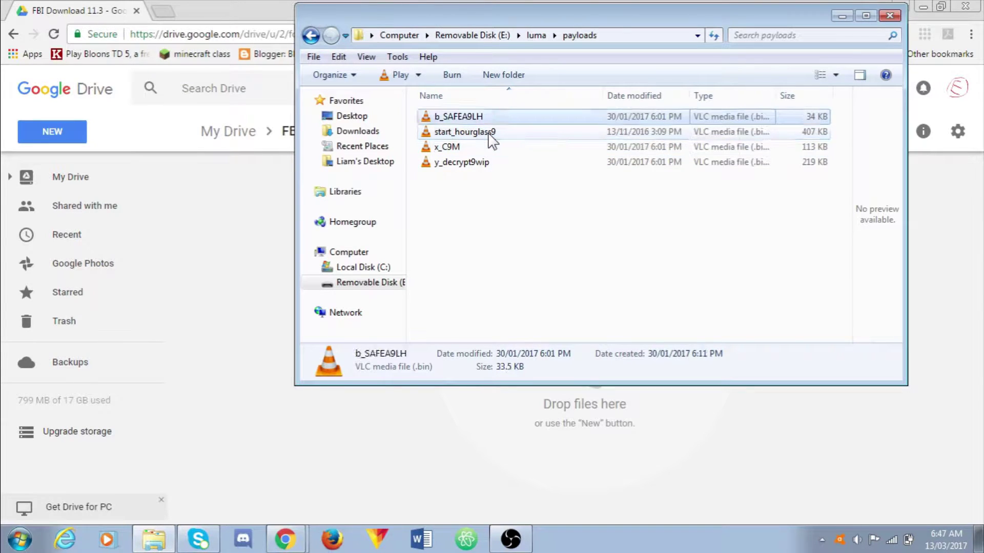
{"action": "key", "text": "Down"}
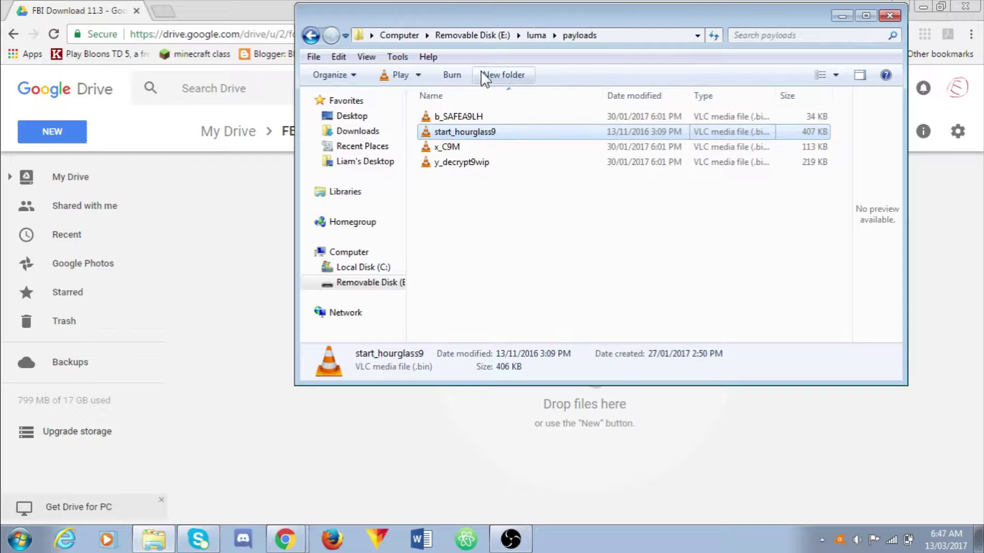
{"action": "left_click", "coordinate": [488, 36]}
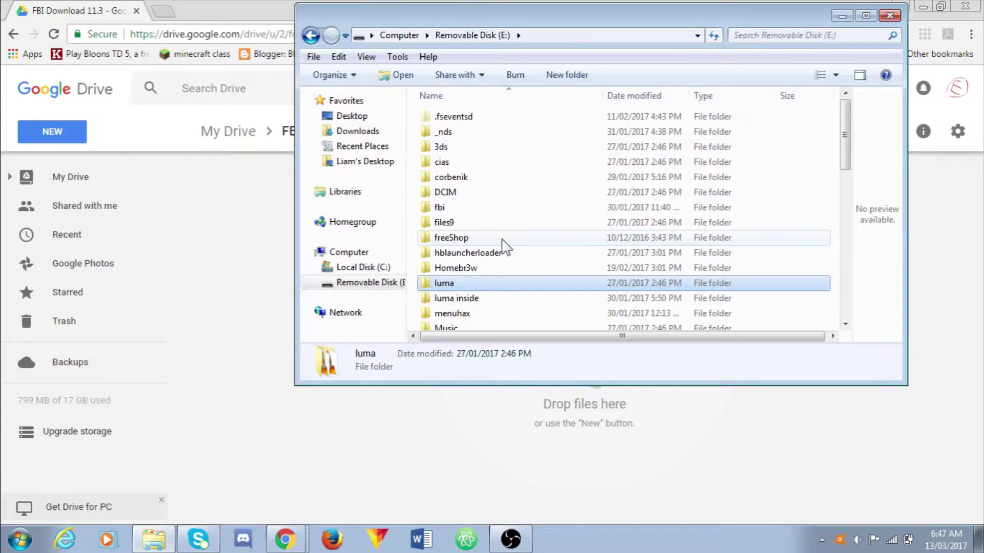
Upload FBI_inject_with_banner.app from files9 to the FBI Download 11.3 Drive folder.
{"action": "double_click", "coordinate": [487, 224]}
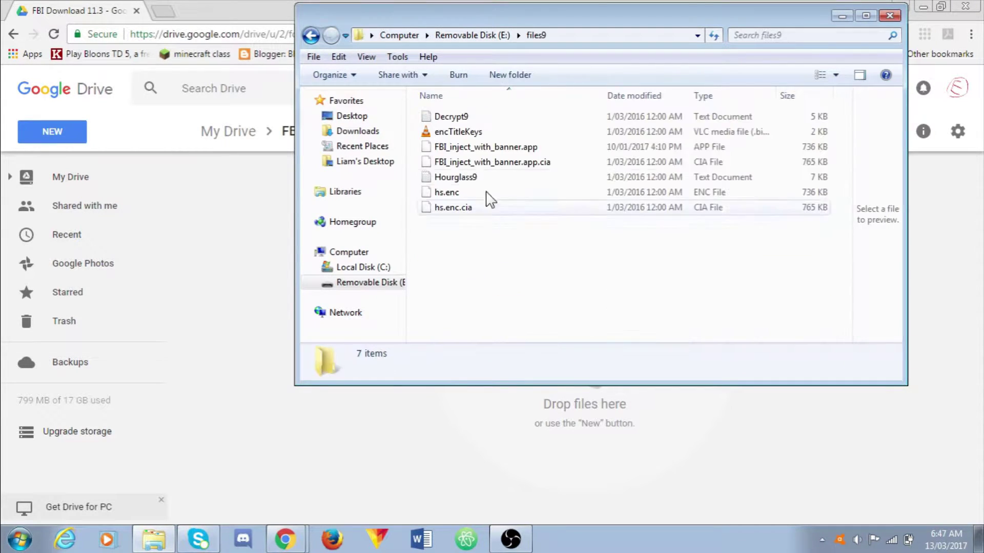
{"action": "left_click", "coordinate": [509, 148]}
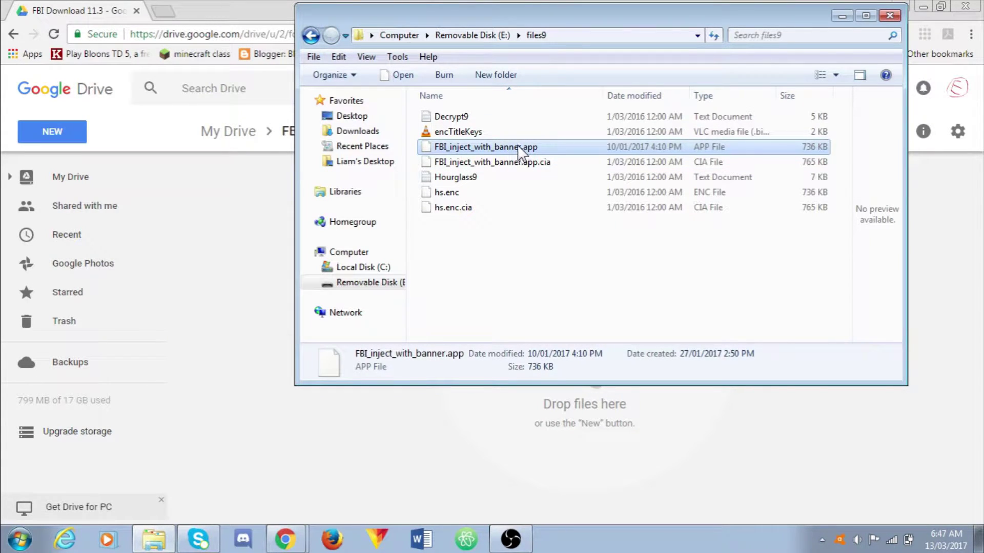
{"action": "left_click_drag", "start_coordinate": [519, 149], "coordinate": [231, 208]}
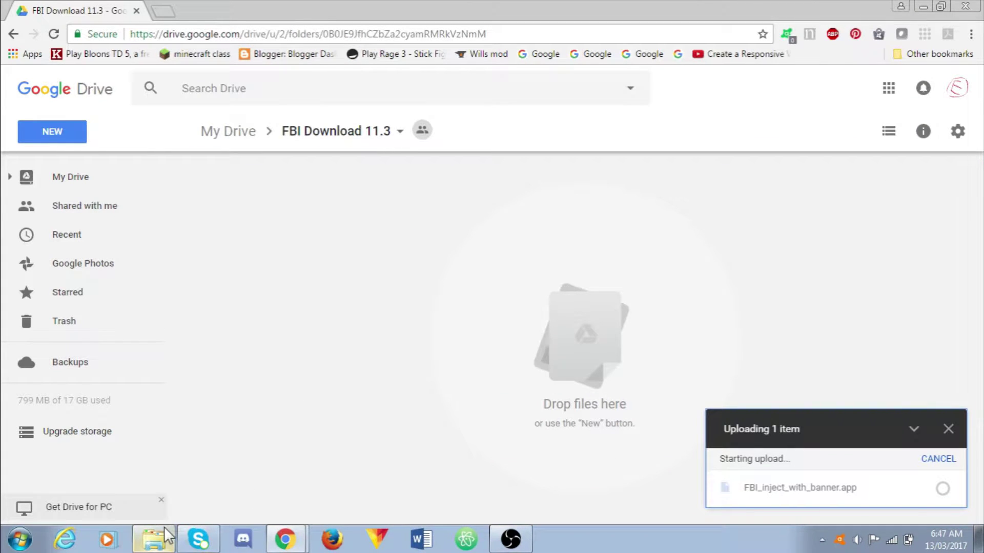
{"action": "left_click", "coordinate": [154, 538]}
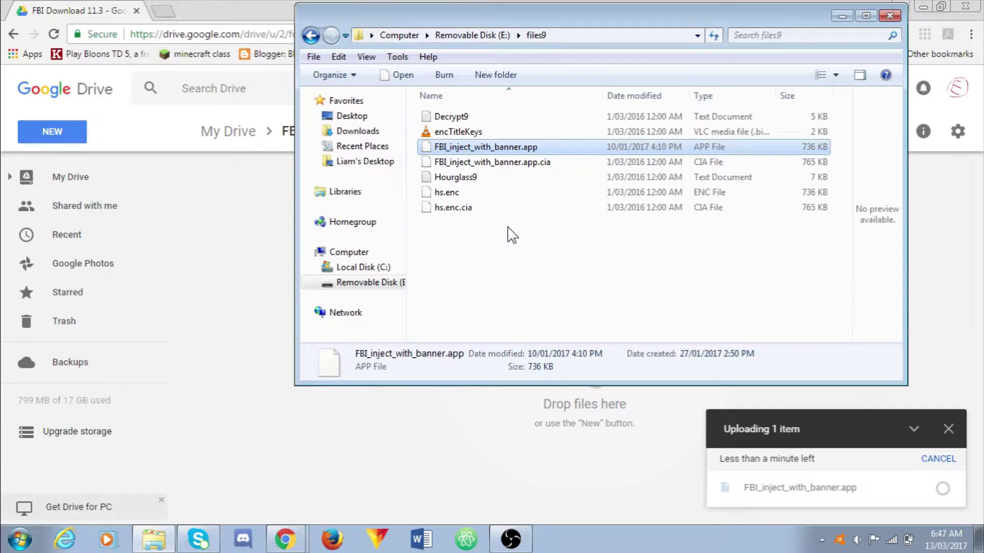
Upload FBI_inject_with_banner.app.cia to the same Drive folder.
{"action": "key", "text": "Down"}
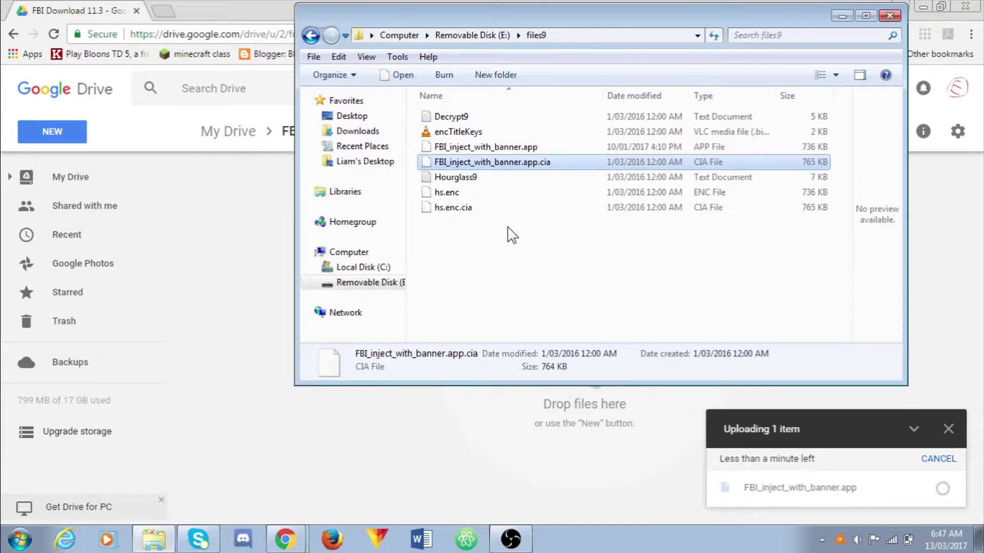
{"action": "key", "text": "Up"}
{"action": "key", "text": "Down"}
{"action": "left_click_drag", "start_coordinate": [492, 162], "coordinate": [233, 392]}
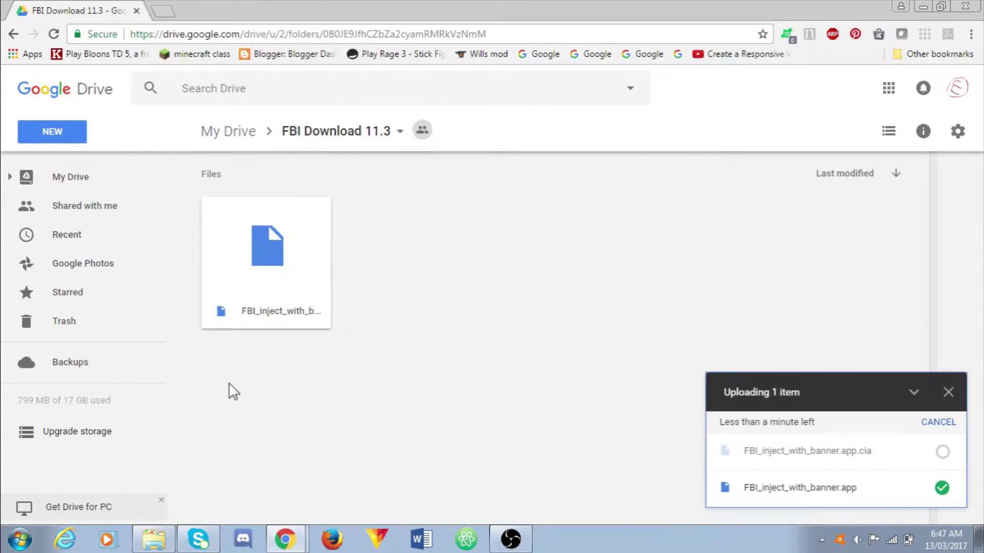
{"action": "left_click", "coordinate": [164, 537]}
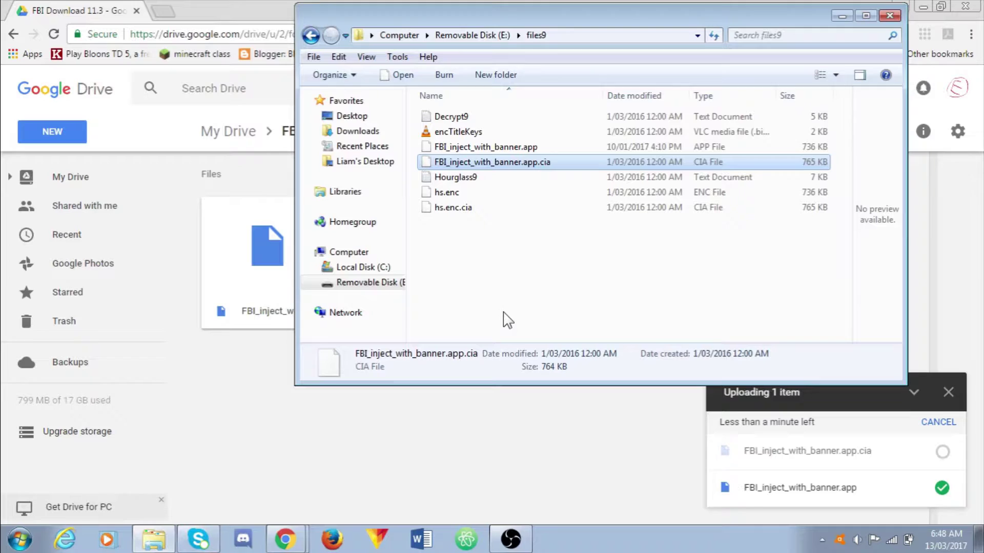
Return to the SD card's top level and reopen the files9 folder.
{"action": "left_click", "coordinate": [484, 36]}
{"action": "left_click", "coordinate": [484, 151]}
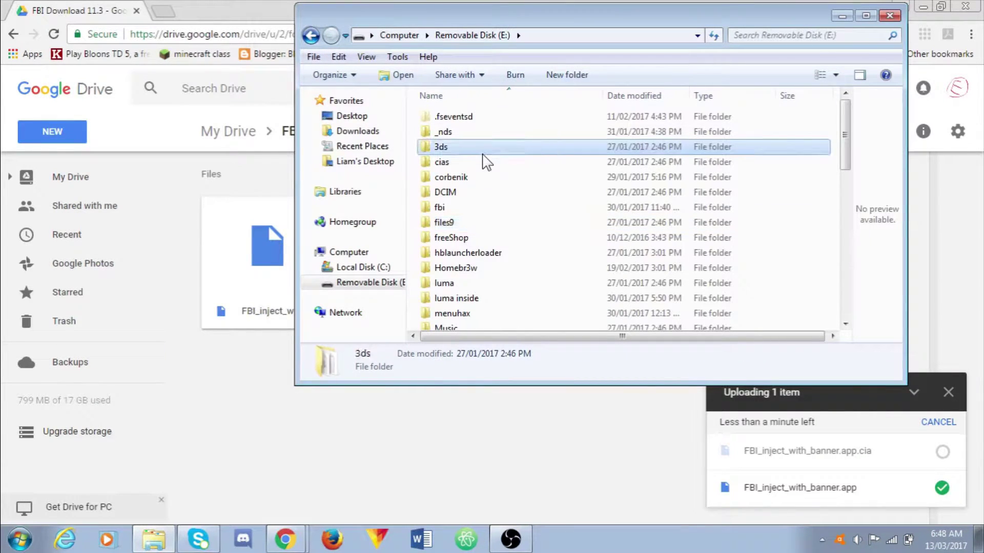
{"action": "key", "text": "Down"}
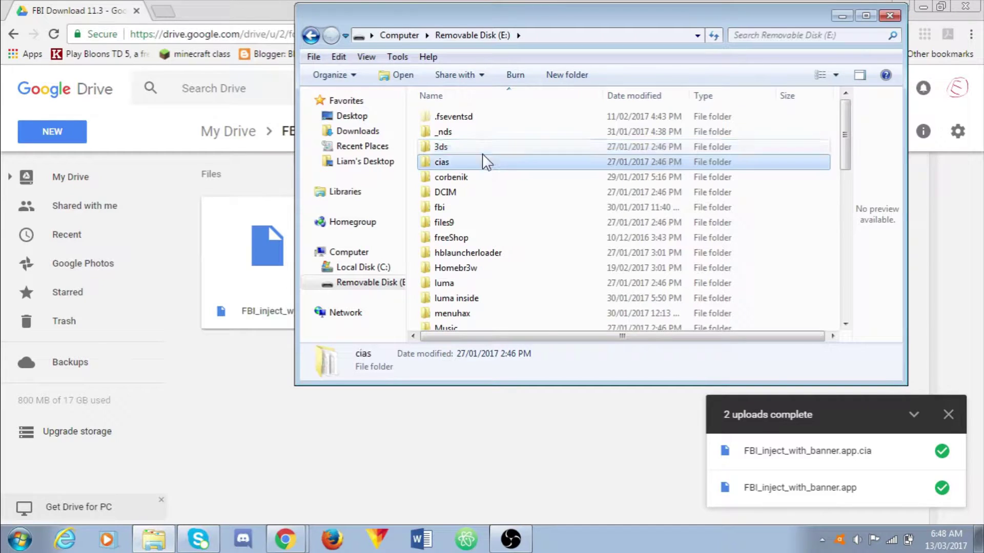
{"action": "key", "text": "Down"}
{"action": "key", "text": "Down"}
{"action": "key", "text": "Down"}
{"action": "key", "text": "Down"}
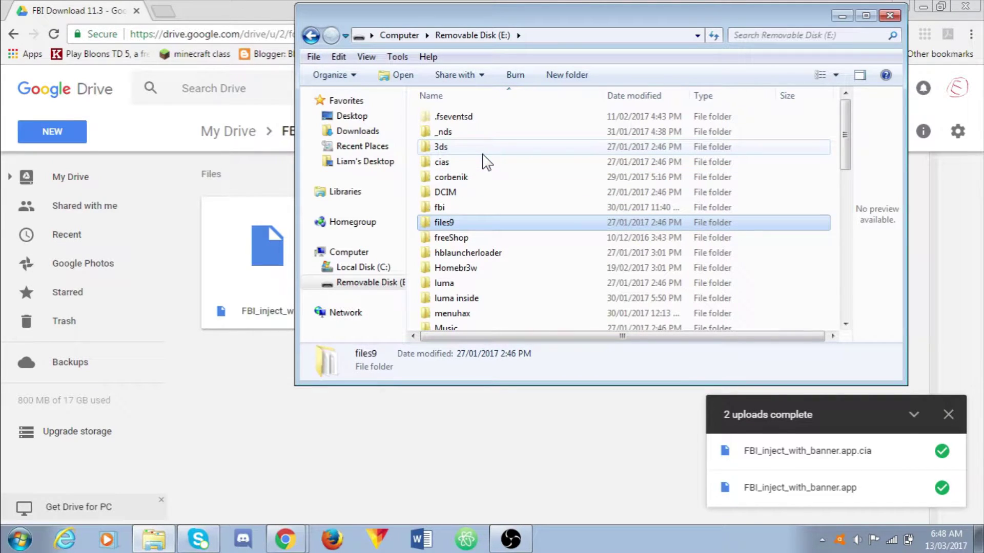
{"action": "key", "text": "Return"}
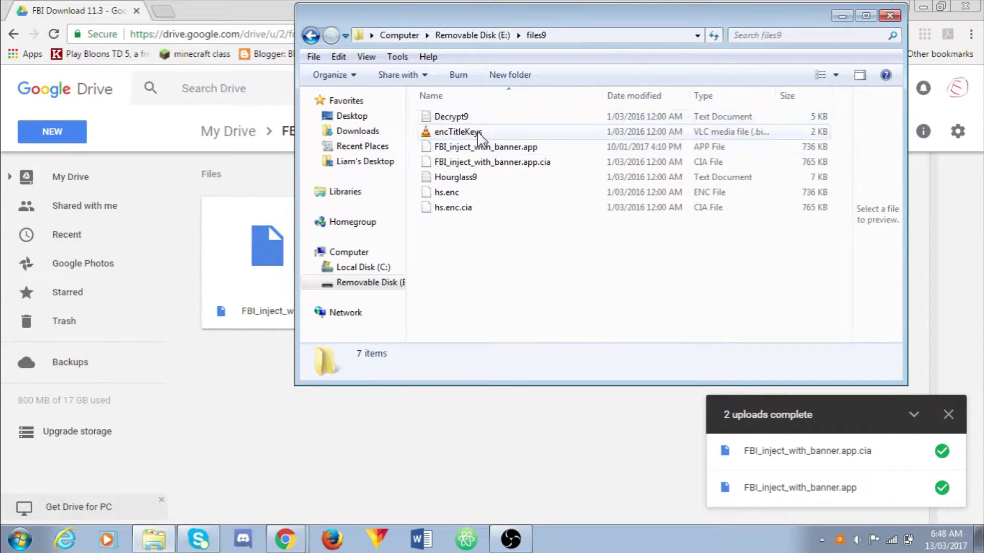
Open luma > payloads and select start_hourglass9 for upload to Drive.
{"action": "left_click", "coordinate": [474, 35]}
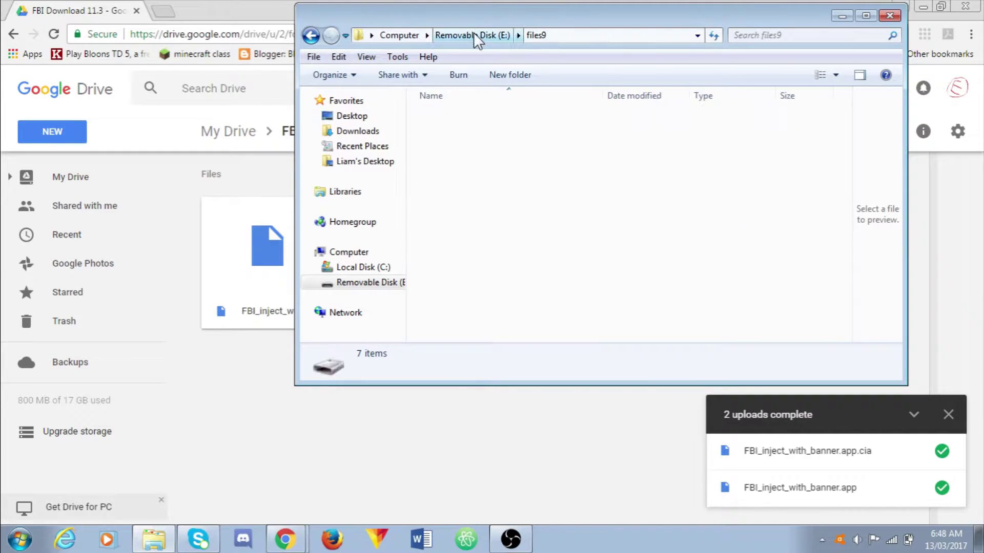
{"action": "double_click", "coordinate": [500, 282]}
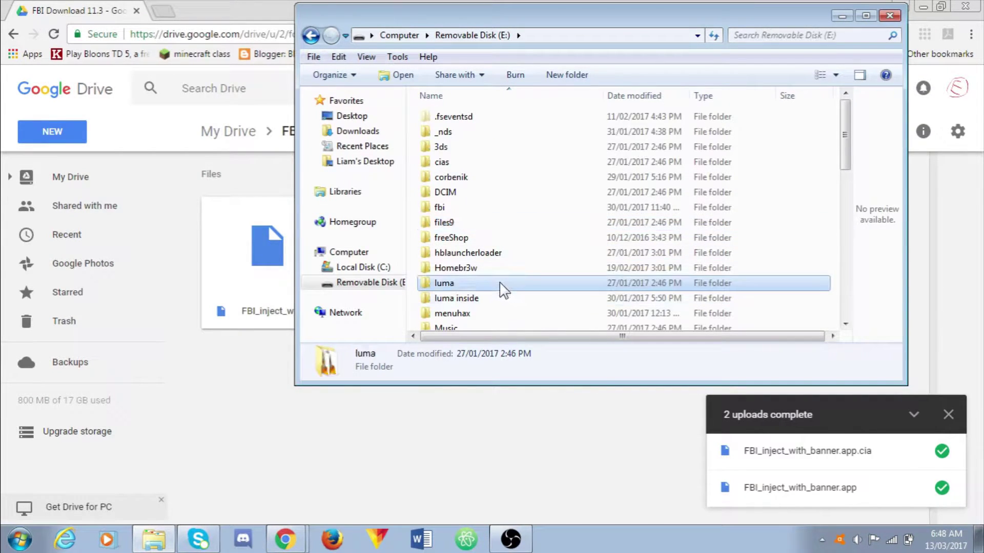
{"action": "double_click", "coordinate": [510, 145]}
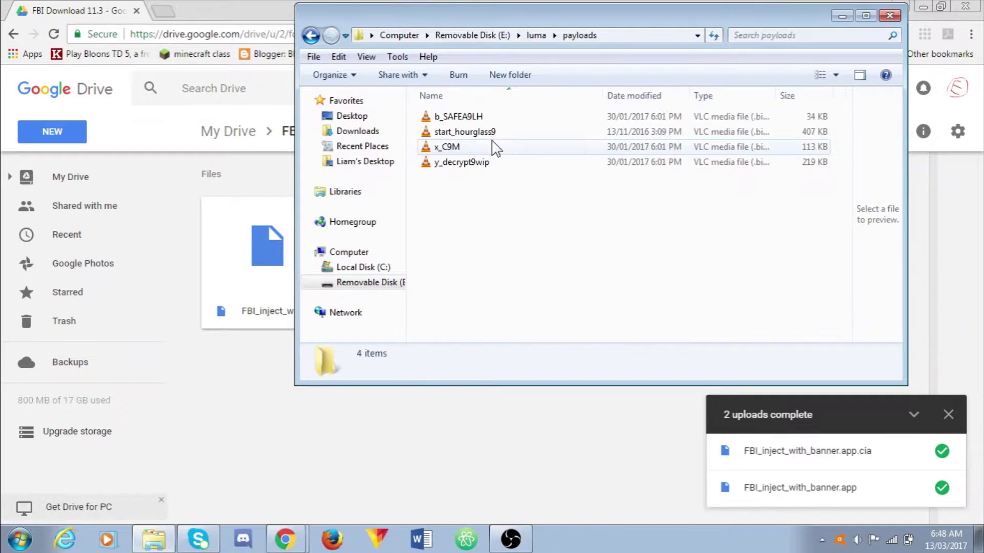
{"action": "left_click", "coordinate": [493, 136]}
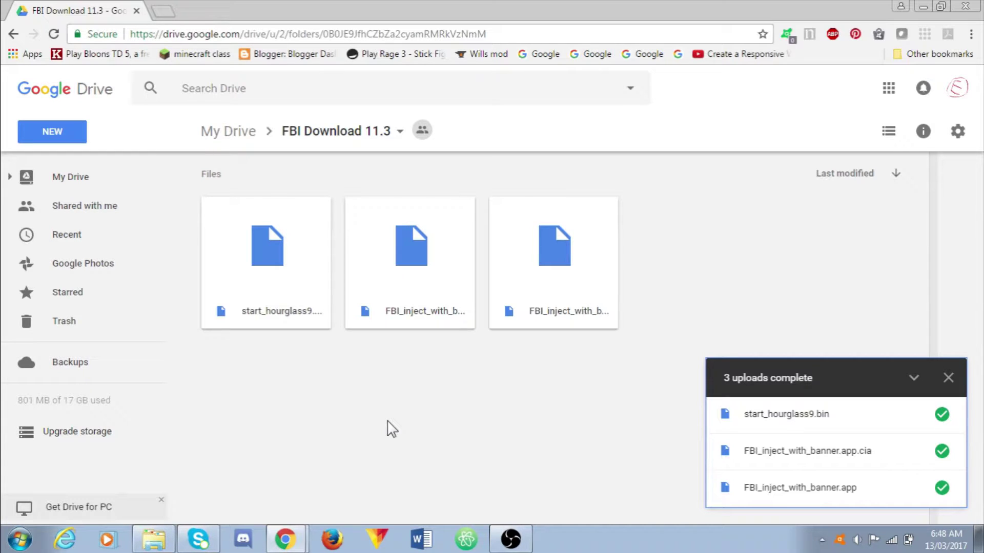
Bring the payloads folder forward and select the y_decrypt9wip payload file.
{"action": "left_click", "coordinate": [154, 539]}
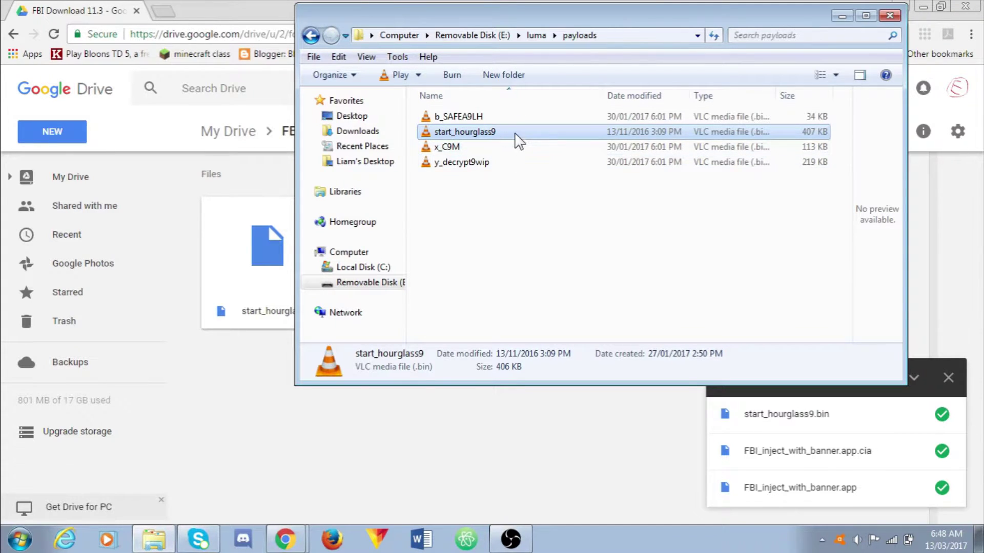
{"action": "left_click", "coordinate": [506, 163]}
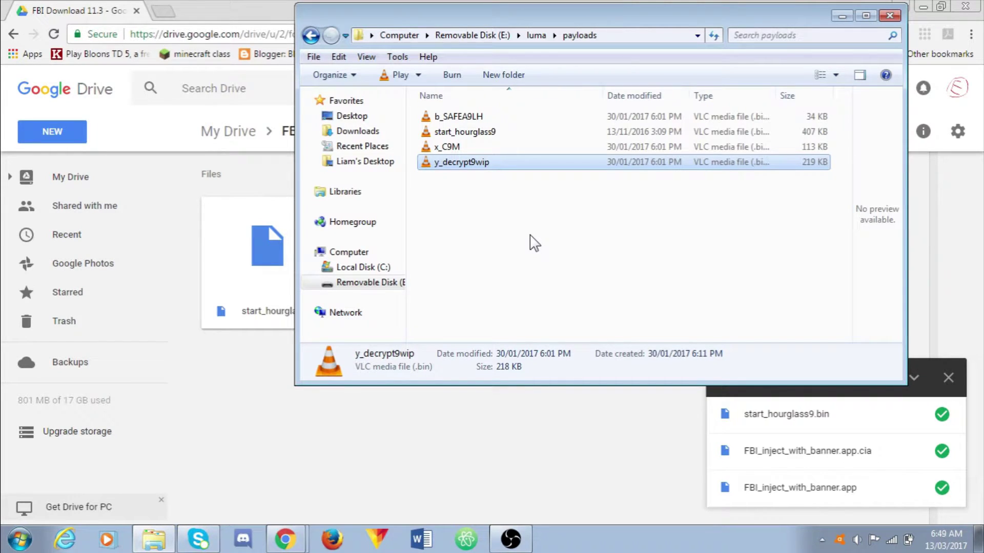
{"action": "key", "text": "Up"}
{"action": "key", "text": "Up"}
{"action": "key", "text": "Down"}
{"action": "key", "text": "Down"}
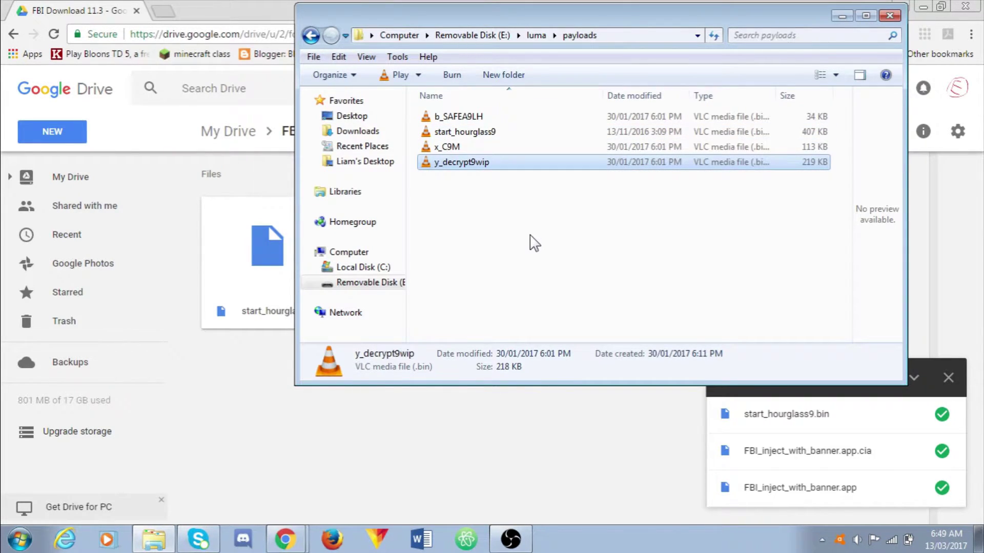